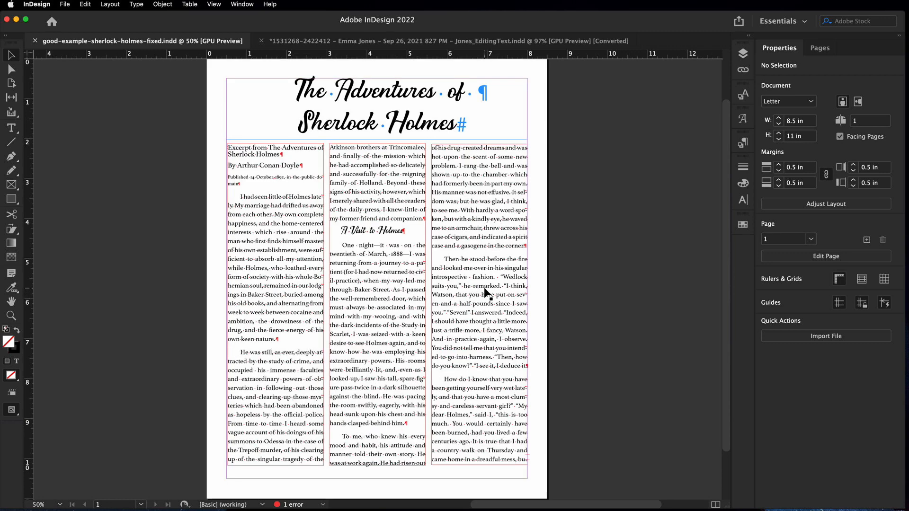
Step: Examine how the three column text frames below the title are threaded together, from the head to the foot of the page
{"action": "scroll", "coordinate": [484, 288], "scroll_direction": "up", "scroll_amount": 2}
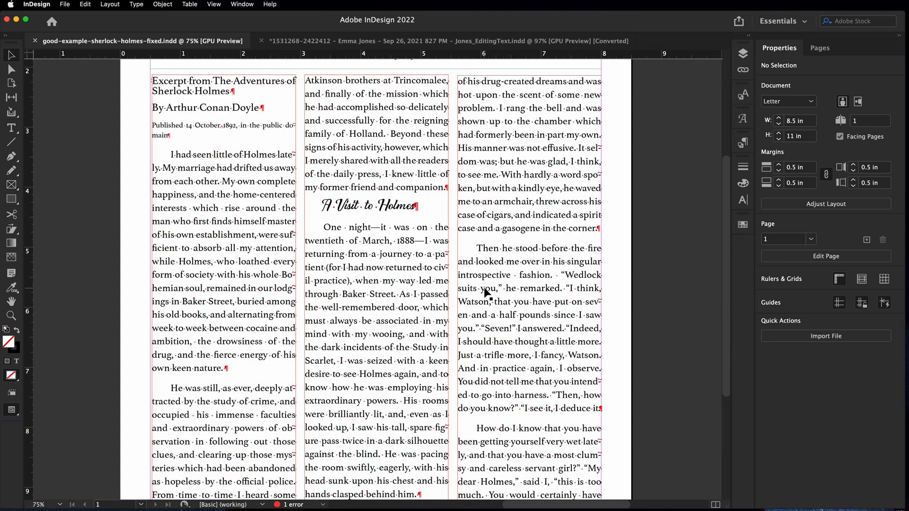
{"action": "scroll", "coordinate": [485, 290], "scroll_direction": "up", "scroll_amount": 5}
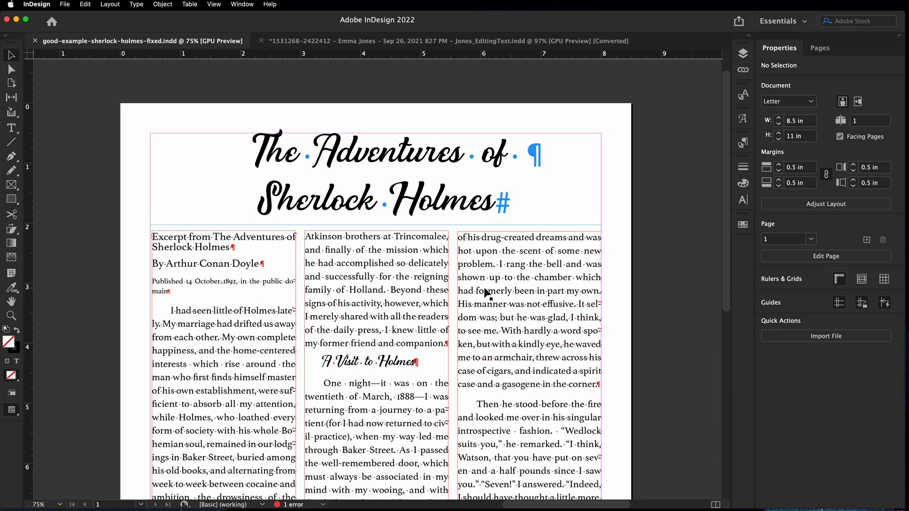
{"action": "scroll", "coordinate": [484, 294], "scroll_direction": "down", "scroll_amount": 2}
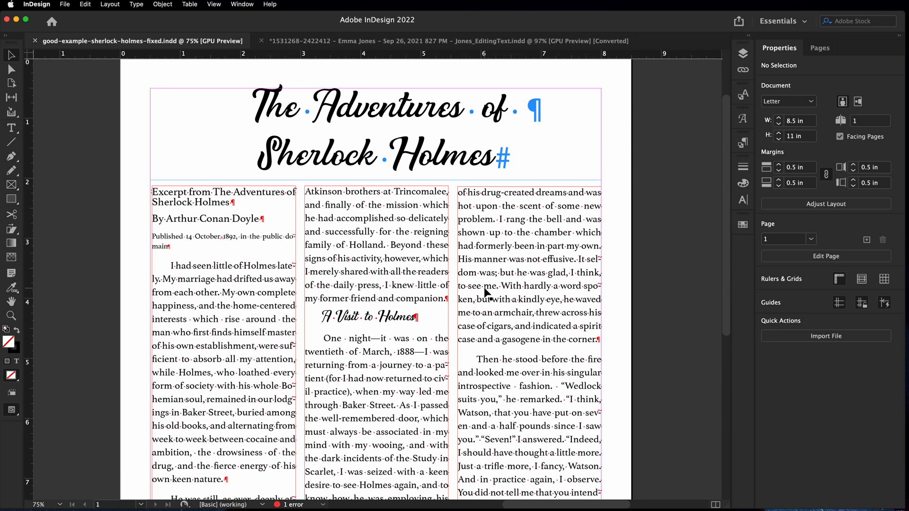
{"action": "scroll", "coordinate": [484, 287], "scroll_direction": "down", "scroll_amount": 2}
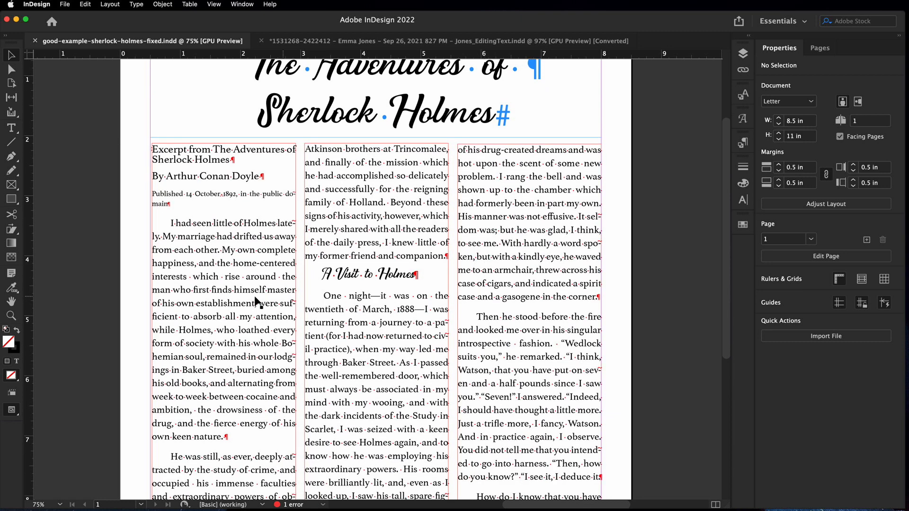
{"action": "left_click", "coordinate": [243, 298]}
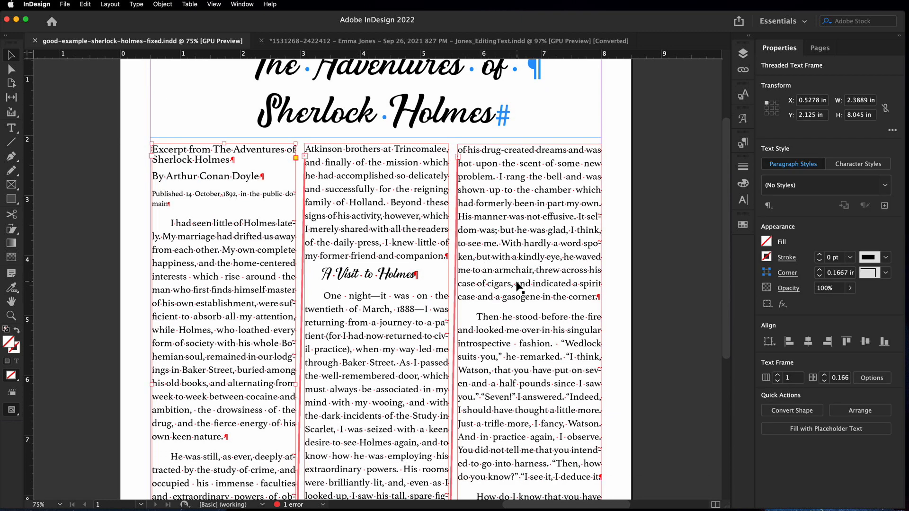
{"action": "scroll", "coordinate": [388, 235], "scroll_direction": "down", "scroll_amount": 11}
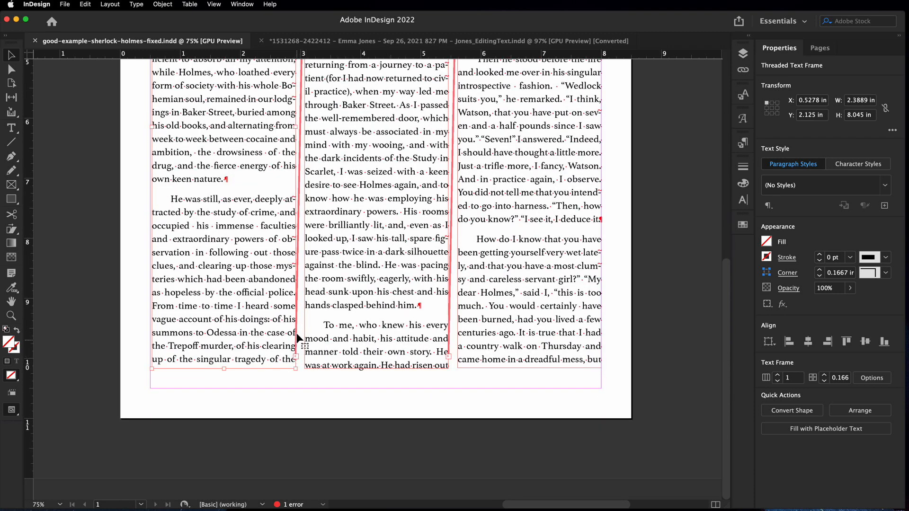
{"action": "scroll", "coordinate": [313, 137], "scroll_direction": "up", "scroll_amount": 7}
{"action": "scroll", "coordinate": [312, 136], "scroll_direction": "up", "scroll_amount": 1}
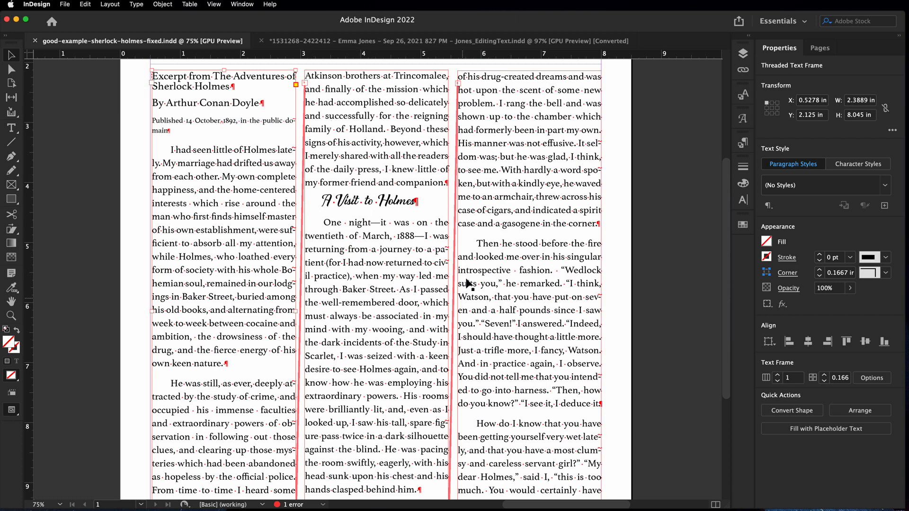
{"action": "scroll", "coordinate": [514, 174], "scroll_direction": "up", "scroll_amount": 1}
{"action": "scroll", "coordinate": [513, 174], "scroll_direction": "up", "scroll_amount": 1}
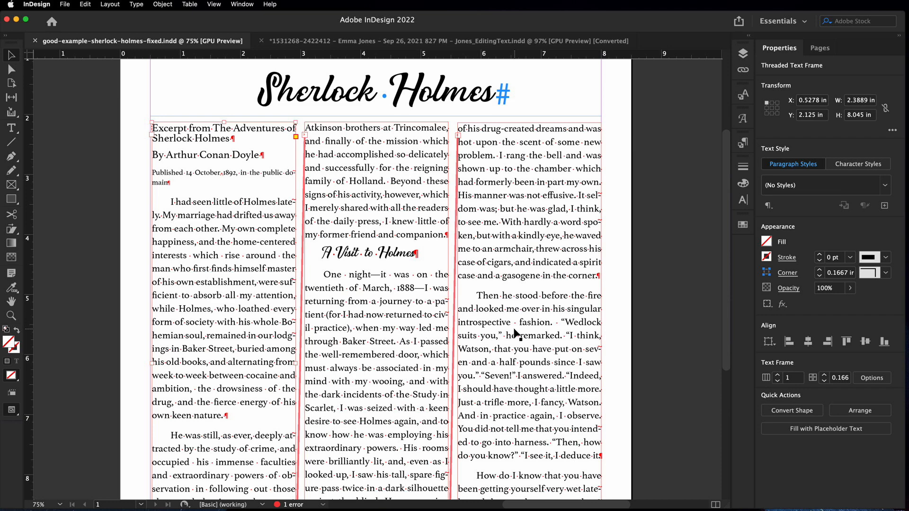
{"action": "scroll", "coordinate": [518, 324], "scroll_direction": "up", "scroll_amount": 4}
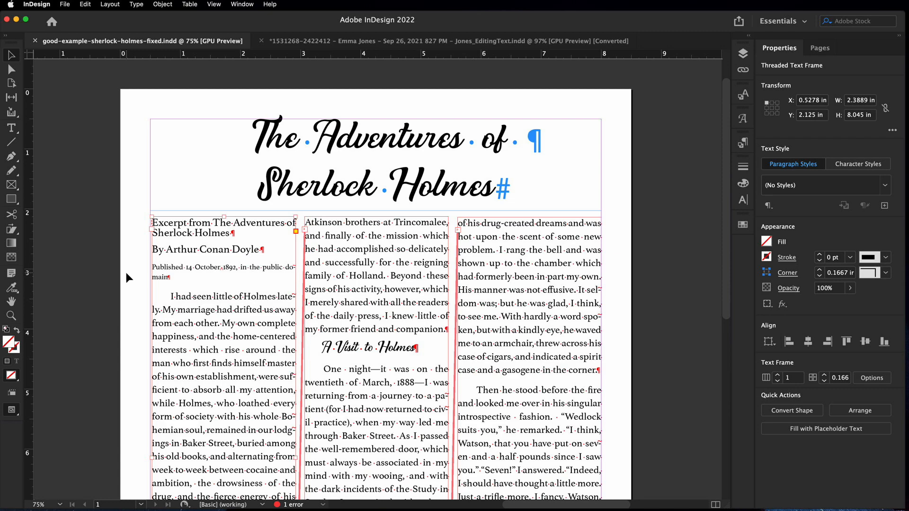
{"action": "scroll", "coordinate": [154, 269], "scroll_direction": "down", "scroll_amount": 10}
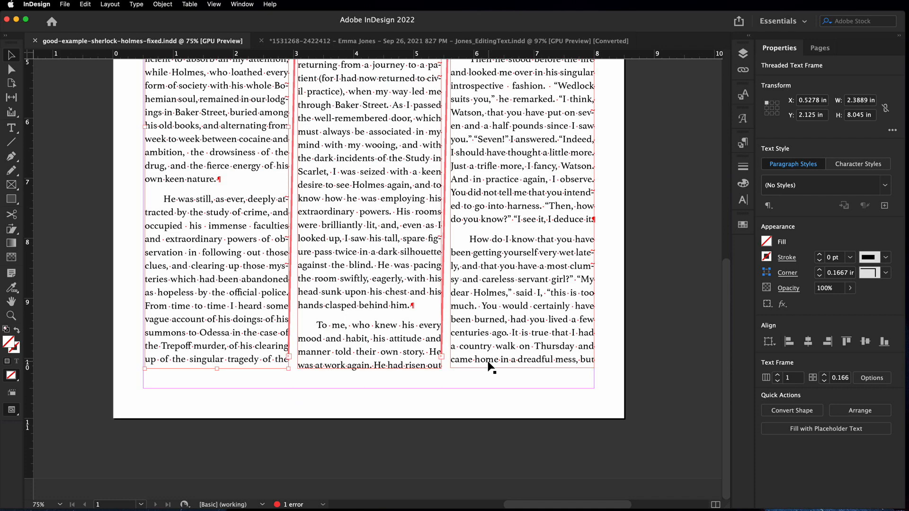
{"action": "scroll", "coordinate": [442, 352], "scroll_direction": "up", "scroll_amount": 6}
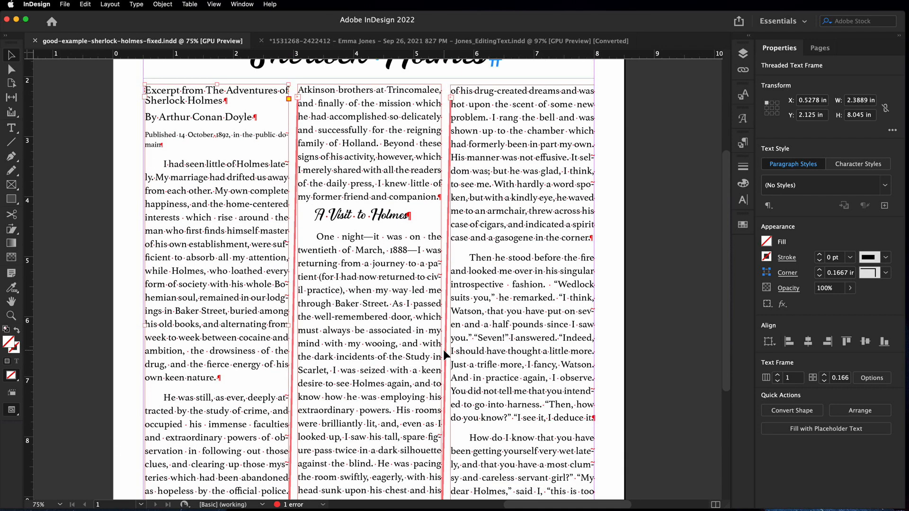
{"action": "scroll", "coordinate": [443, 350], "scroll_direction": "up", "scroll_amount": 3}
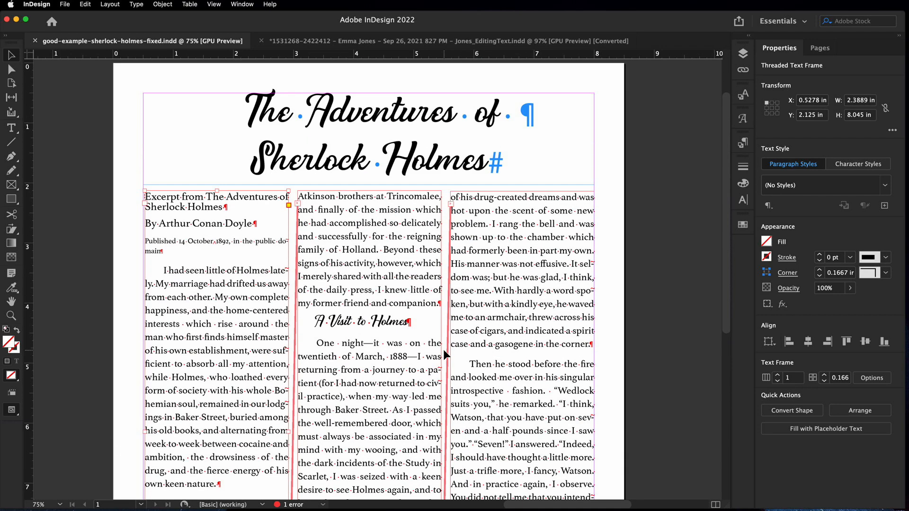
{"action": "left_click", "coordinate": [334, 249]}
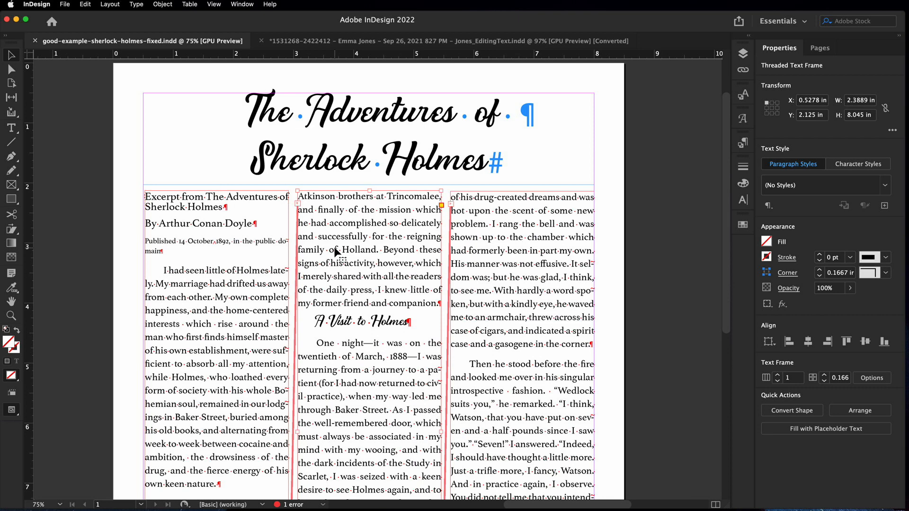
Step: Inspect the text formatting of the third column's body text, the page title and the "A Visit to Holmes" subheading
{"action": "triple_click", "coordinate": [515, 279]}
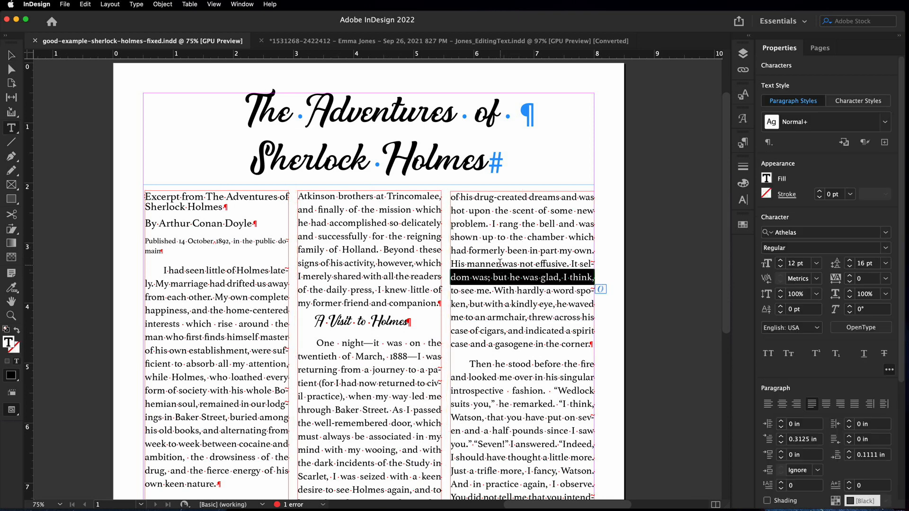
{"action": "left_click_drag", "start_coordinate": [485, 246], "coordinate": [537, 379]}
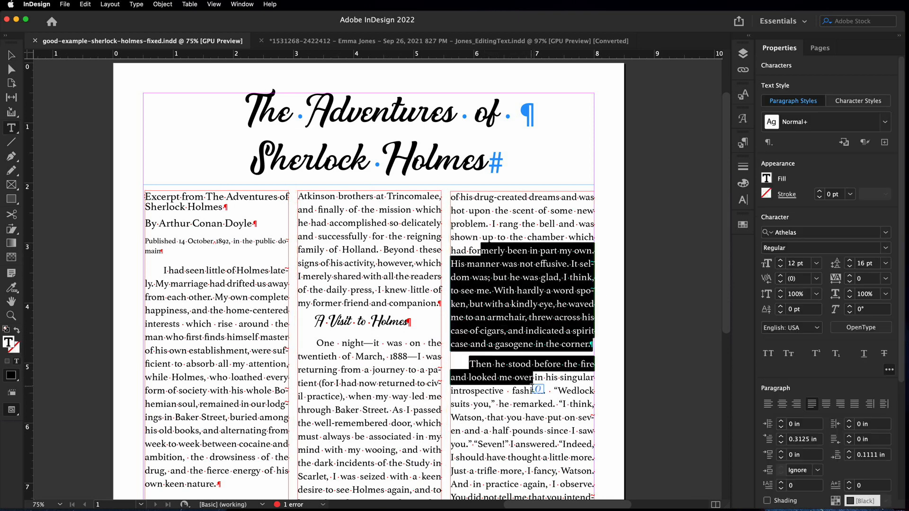
{"action": "left_click", "coordinate": [494, 396]}
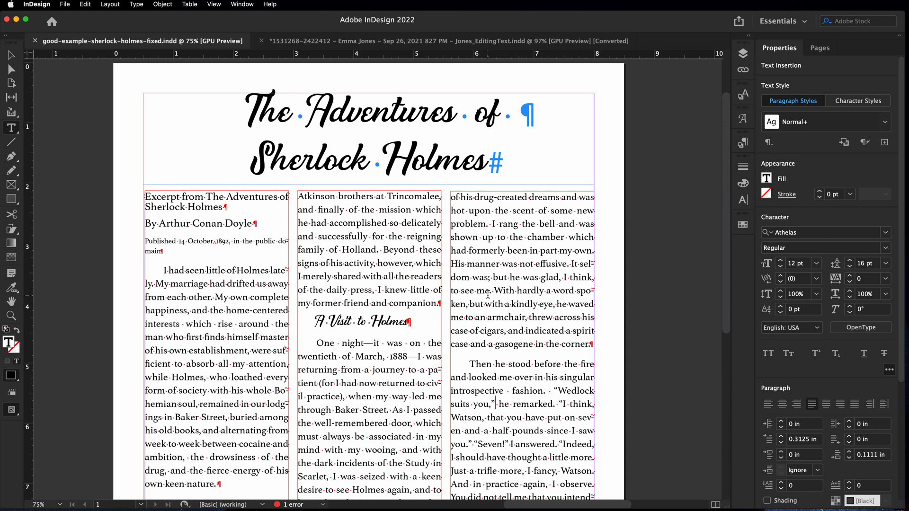
{"action": "left_click_drag", "start_coordinate": [487, 162], "coordinate": [239, 89]}
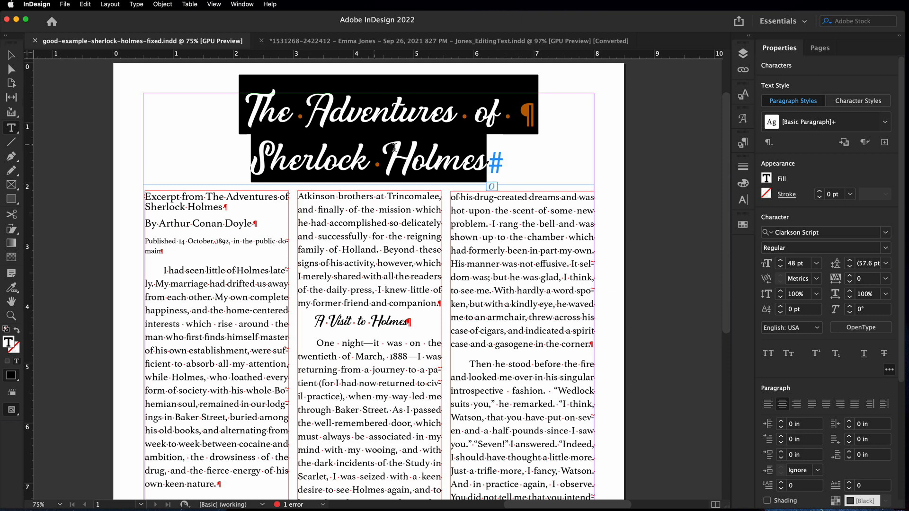
{"action": "left_click", "coordinate": [448, 161]}
{"action": "left_click_drag", "start_coordinate": [489, 162], "coordinate": [240, 97]}
{"action": "left_click", "coordinate": [375, 323]}
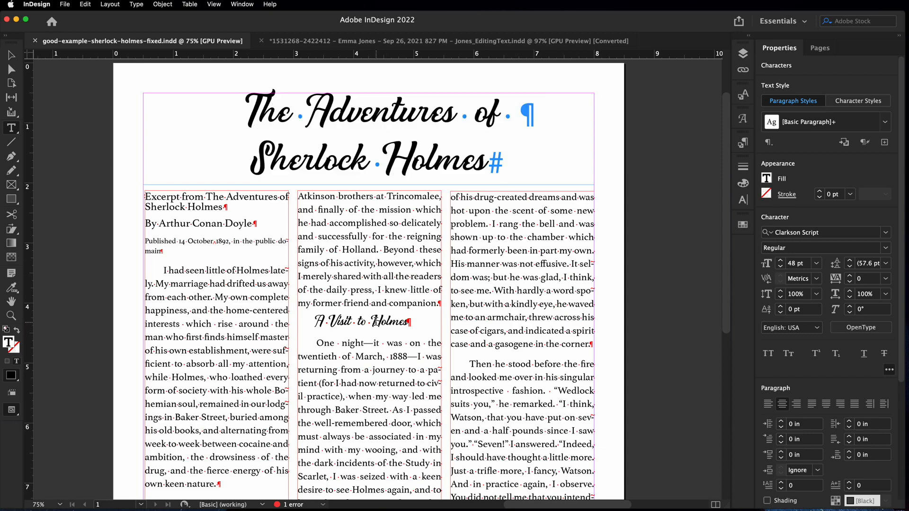
Step: Set the first-line indent of the "One night" paragraph to 0 in and try a tab character in its place
{"action": "scroll", "coordinate": [375, 325], "scroll_direction": "down", "scroll_amount": 3}
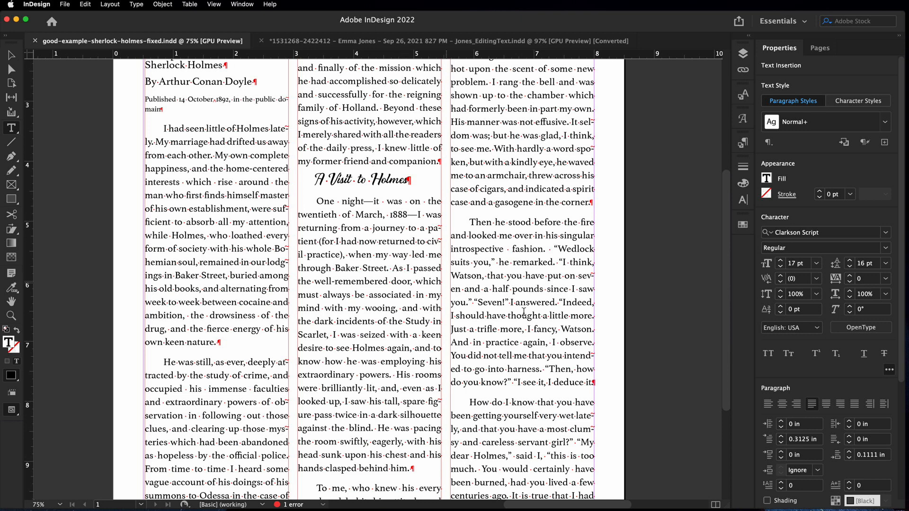
{"action": "scroll", "coordinate": [902, 320], "scroll_direction": "down", "scroll_amount": 5}
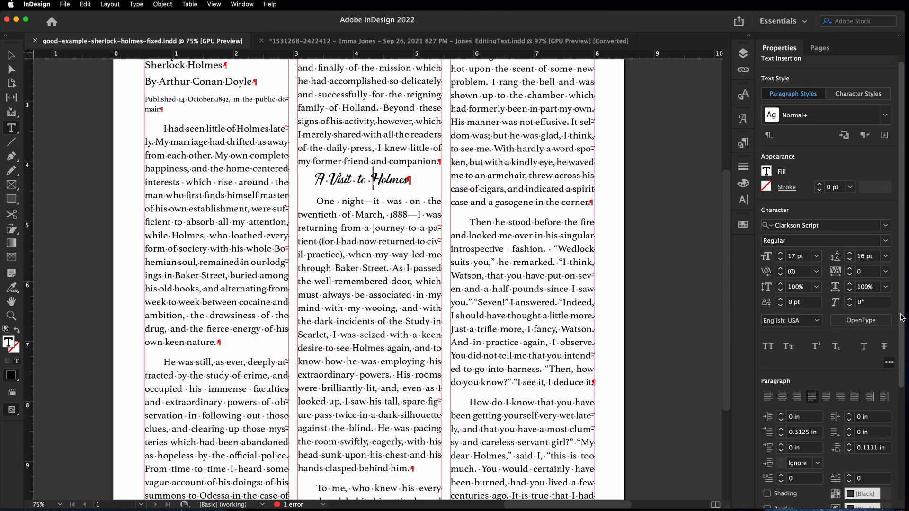
{"action": "scroll", "coordinate": [903, 410], "scroll_direction": "down", "scroll_amount": 2}
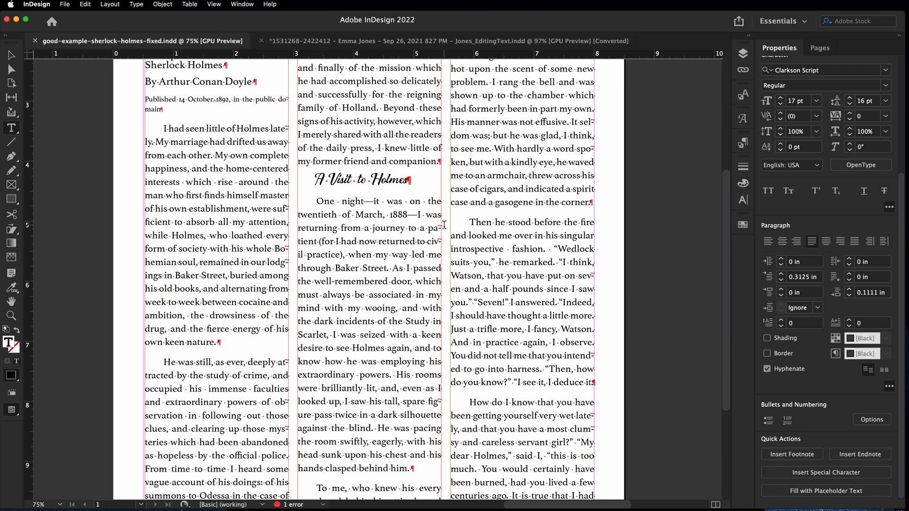
{"action": "left_click", "coordinate": [316, 202]}
{"action": "left_click", "coordinate": [781, 281]}
{"action": "left_click", "coordinate": [781, 281]}
{"action": "left_click", "coordinate": [781, 281]}
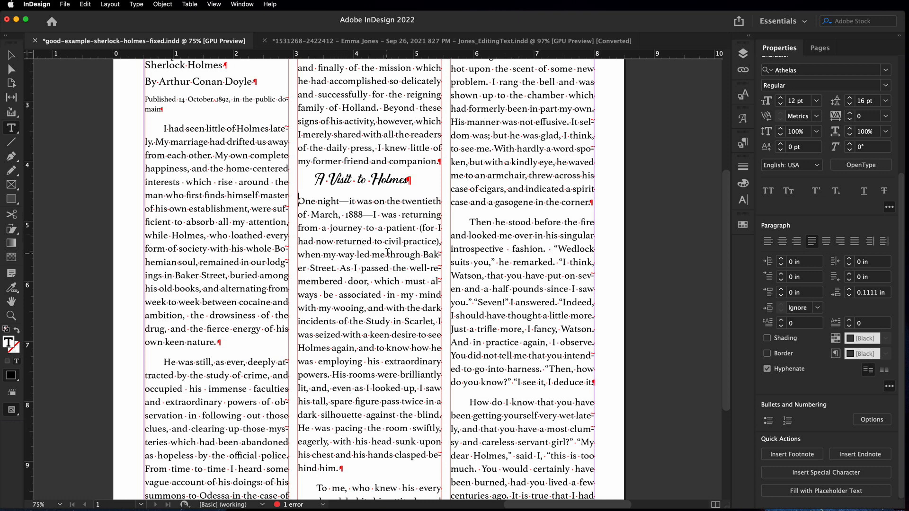
{"action": "key", "text": "Tab"}
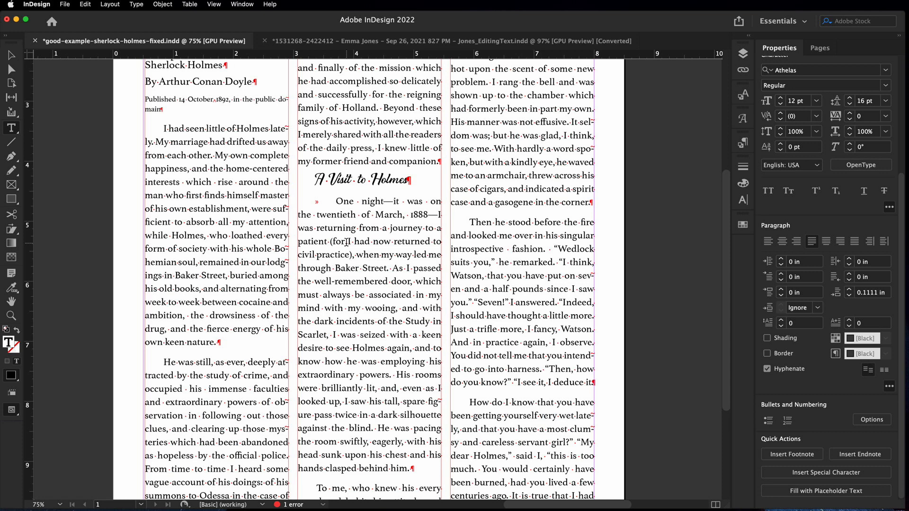
{"action": "key", "text": "BackSpace"}
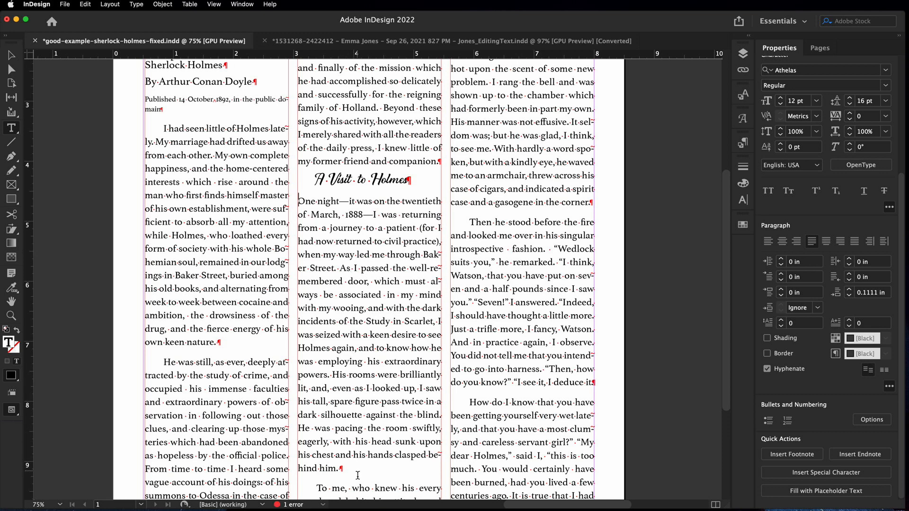
Step: Select the whole "One night" paragraph, try a space before of 0.1875 in, and return it to 0 in
{"action": "left_click_drag", "start_coordinate": [357, 474], "coordinate": [305, 203]}
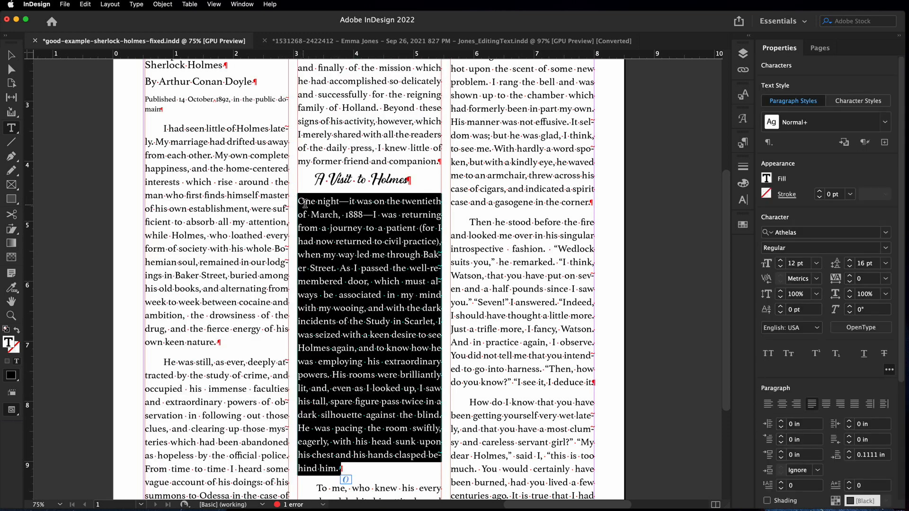
{"action": "left_click", "coordinate": [781, 452]}
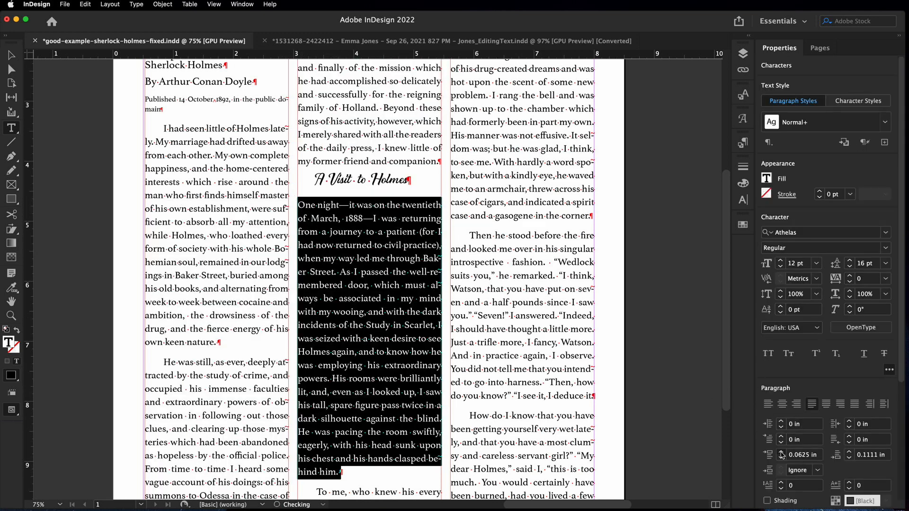
{"action": "left_click", "coordinate": [781, 453]}
{"action": "left_click", "coordinate": [781, 453]}
{"action": "left_click", "coordinate": [780, 457]}
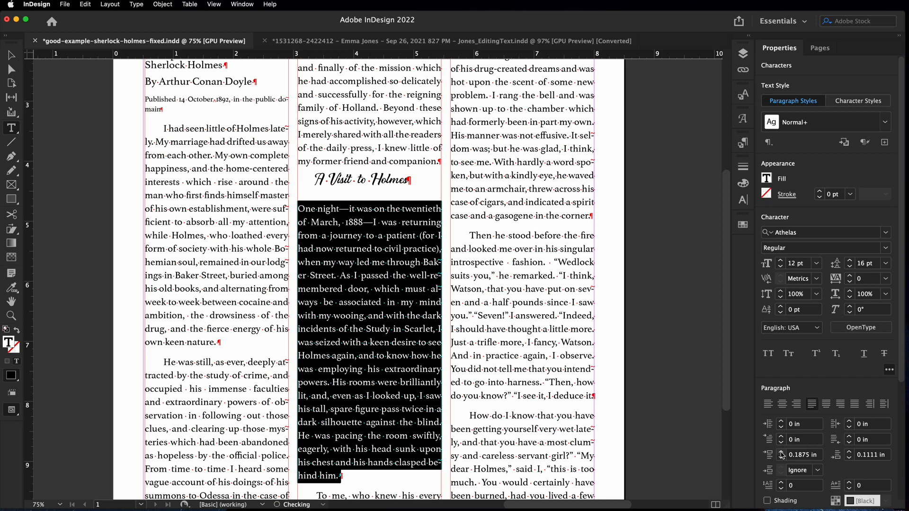
{"action": "left_click", "coordinate": [780, 456]}
{"action": "left_click", "coordinate": [781, 456]}
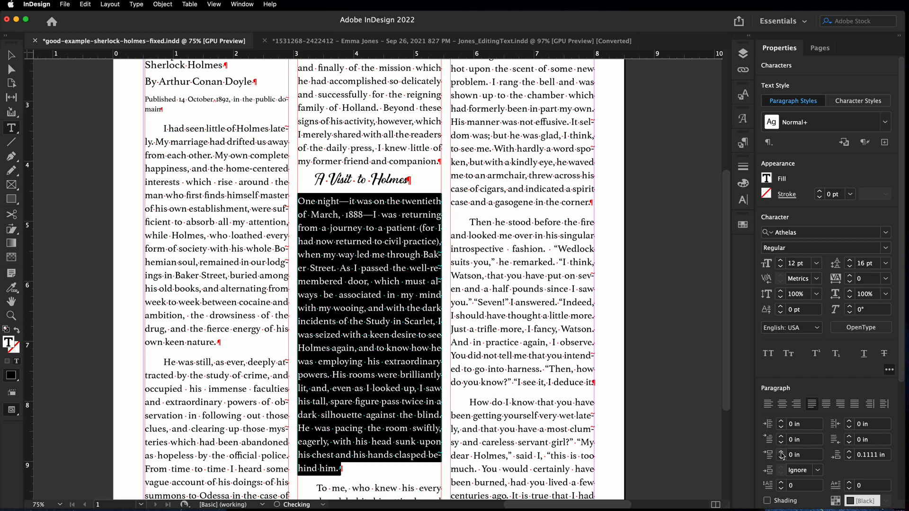
Step: Set the first-line indent of the selected "One night" paragraph to 0.3125 in and deselect the text
{"action": "left_click", "coordinate": [781, 438]}
{"action": "left_click", "coordinate": [781, 438]}
{"action": "left_click", "coordinate": [780, 437]}
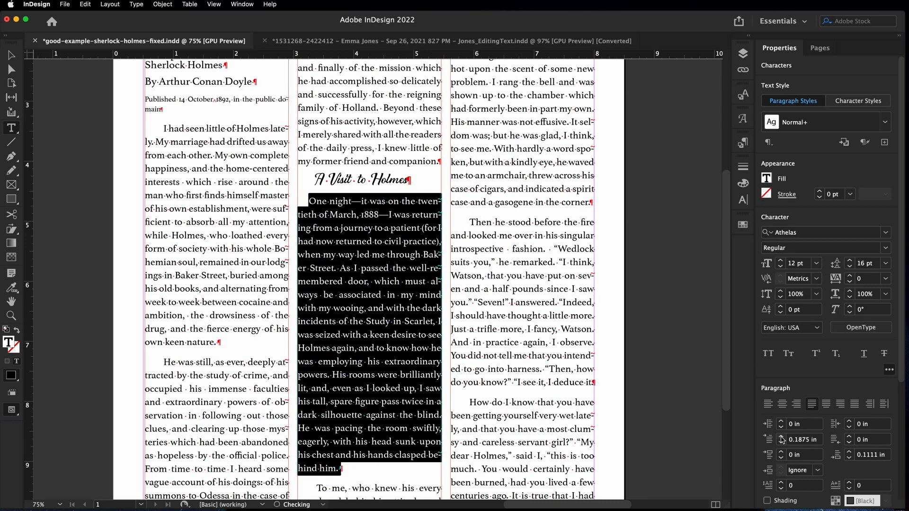
{"action": "left_click", "coordinate": [781, 437]}
{"action": "left_click", "coordinate": [781, 437]}
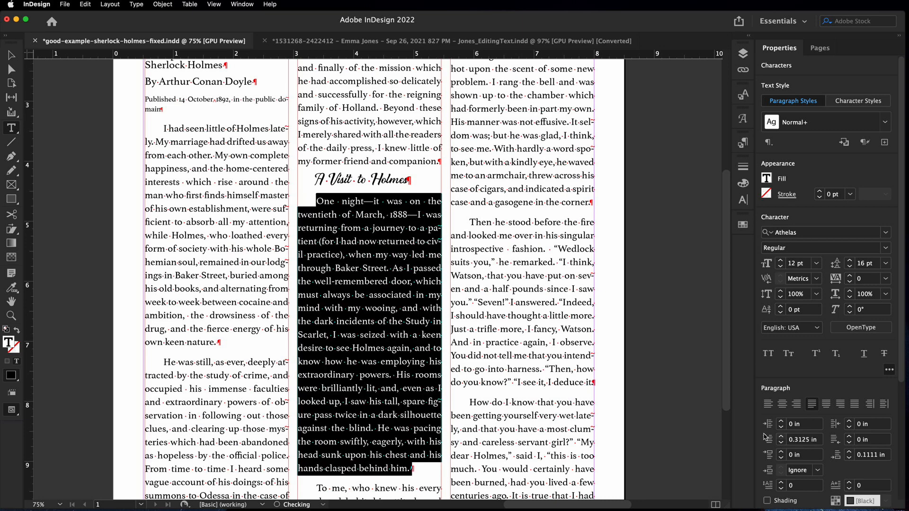
{"action": "left_click", "coordinate": [415, 361]}
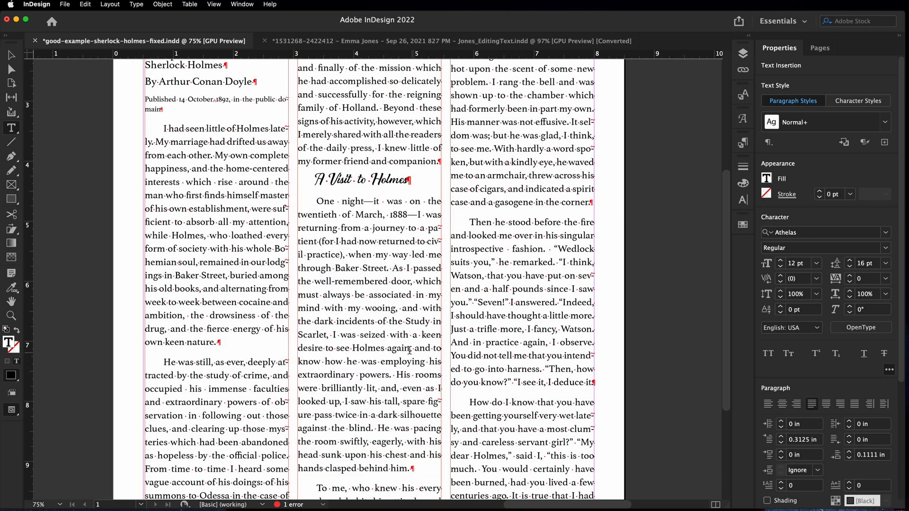
Step: Select the "A Visit to Holmes" subheading in the middle column to inspect its text formatting
{"action": "scroll", "coordinate": [409, 350], "scroll_direction": "down", "scroll_amount": 3}
{"action": "scroll", "coordinate": [409, 350], "scroll_direction": "up", "scroll_amount": 3}
{"action": "left_click", "coordinate": [366, 173]}
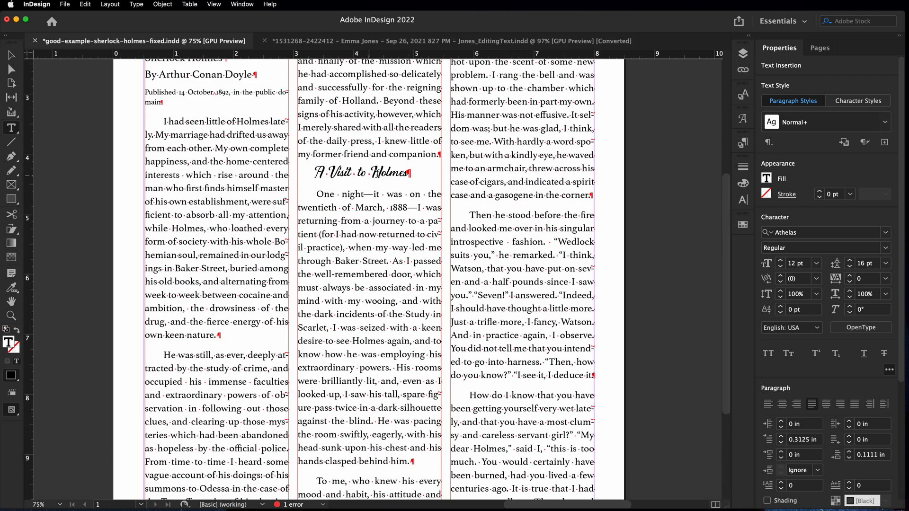
{"action": "left_click_drag", "start_coordinate": [420, 172], "coordinate": [313, 175]}
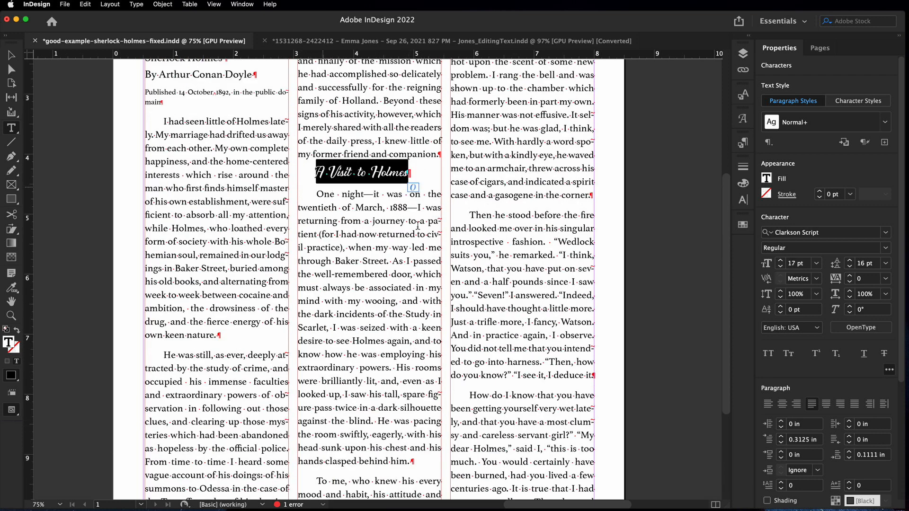
{"action": "left_click", "coordinate": [362, 175]}
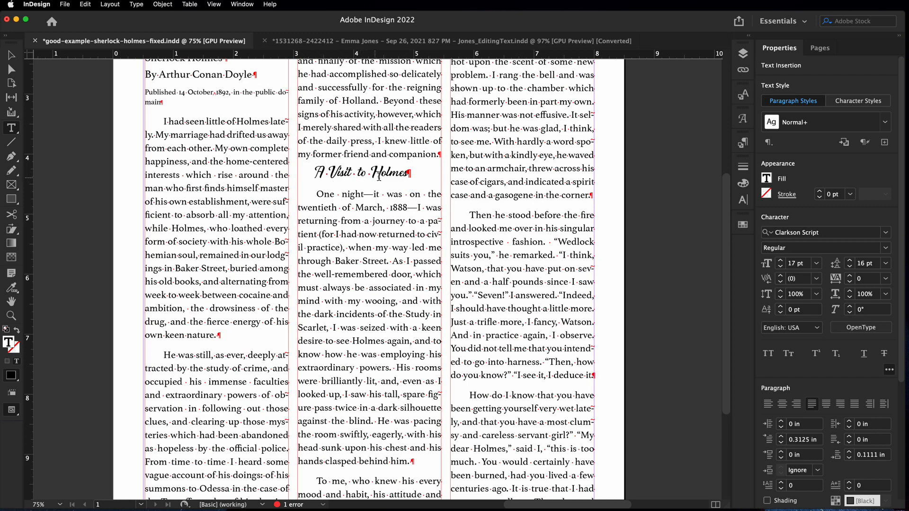
{"action": "left_click_drag", "start_coordinate": [409, 173], "coordinate": [315, 173]}
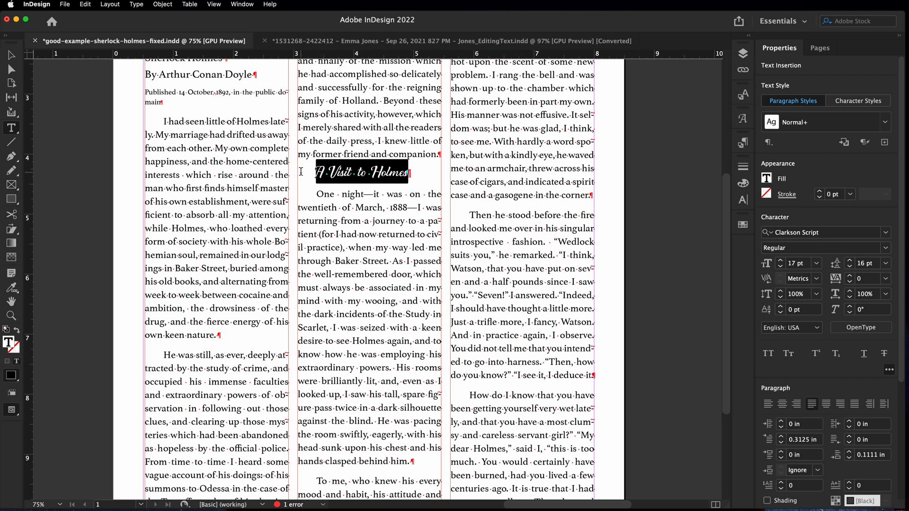
Step: Center the "A Visit to Holmes" subheading and set its first-line indent to 0 in
{"action": "left_click", "coordinate": [782, 404]}
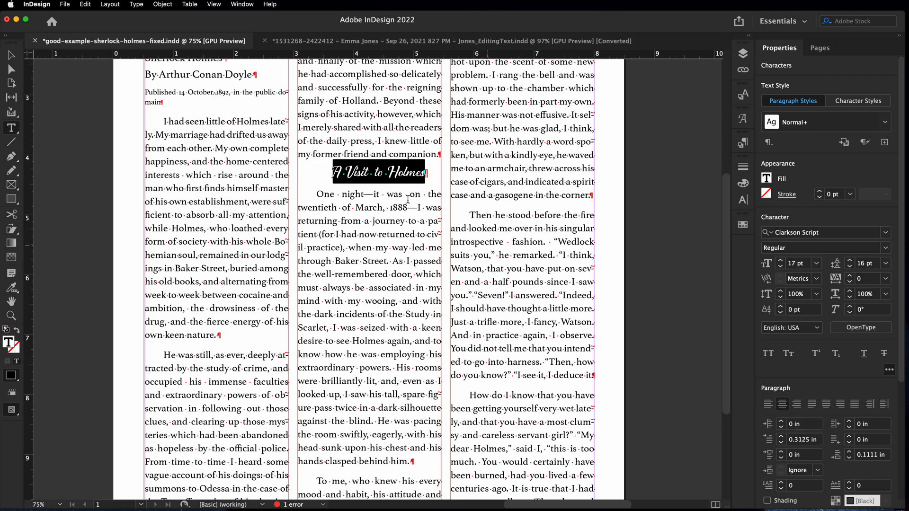
{"action": "left_click", "coordinate": [346, 171]}
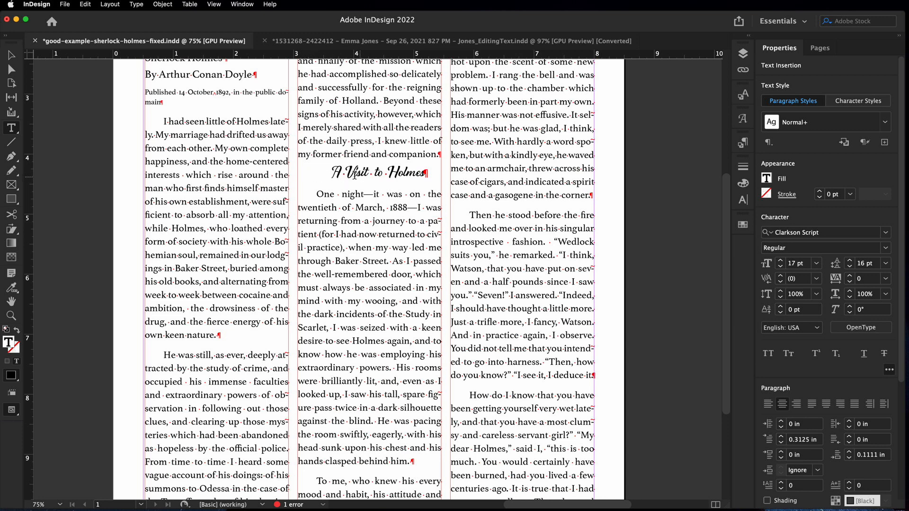
{"action": "left_click_drag", "start_coordinate": [332, 173], "coordinate": [429, 175]}
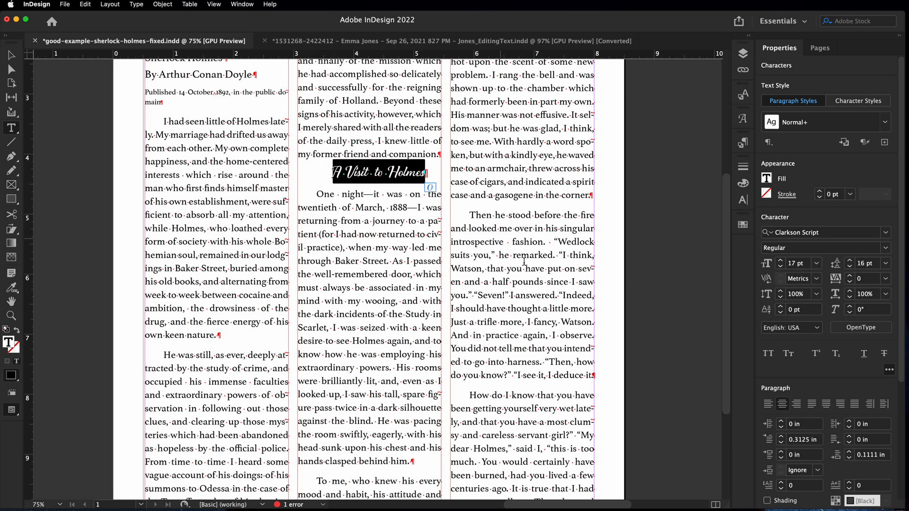
{"action": "left_click", "coordinate": [781, 442]}
{"action": "left_click", "coordinate": [781, 443]}
{"action": "left_click", "coordinate": [782, 443]}
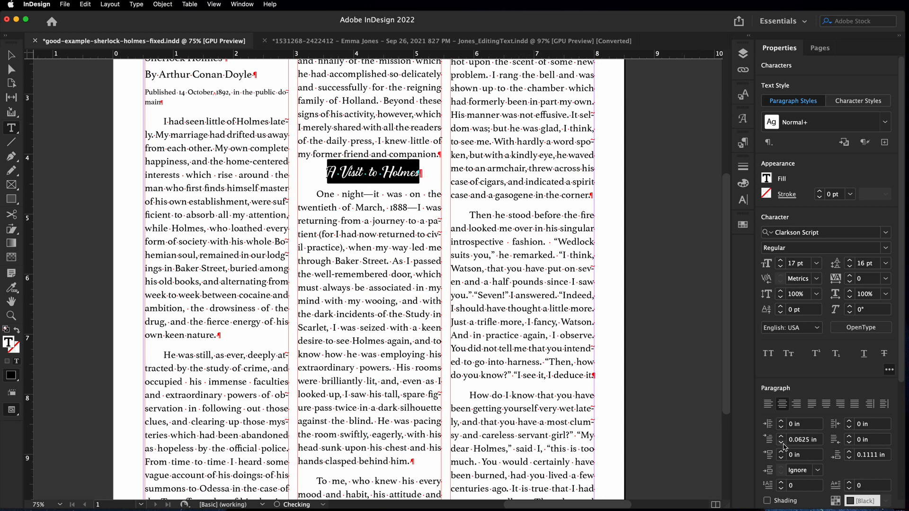
{"action": "left_click", "coordinate": [782, 443]}
{"action": "left_click", "coordinate": [781, 443]}
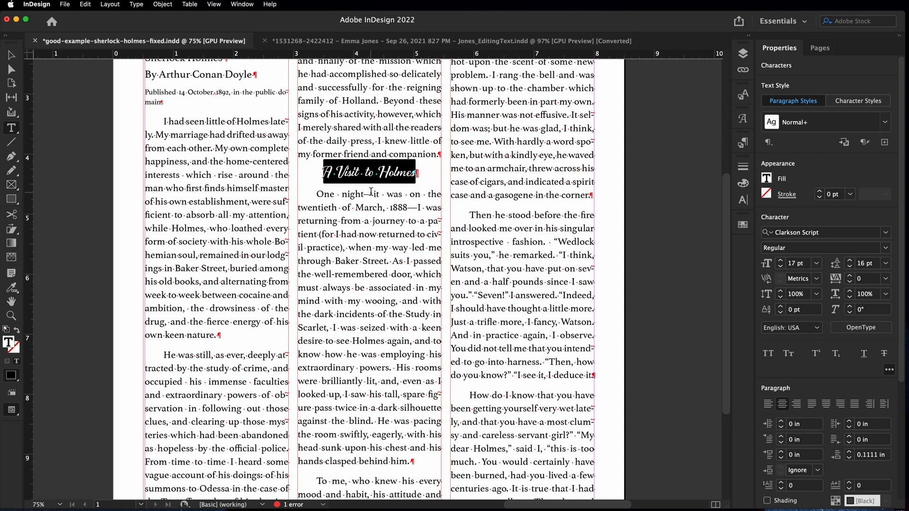
Step: Increase the space before the "A Visit to Holmes" subheading to slightly above 0.1875 in and deselect the text
{"action": "left_click", "coordinate": [377, 172]}
{"action": "left_click", "coordinate": [781, 452]}
{"action": "left_click", "coordinate": [781, 452]}
{"action": "left_click", "coordinate": [781, 452]}
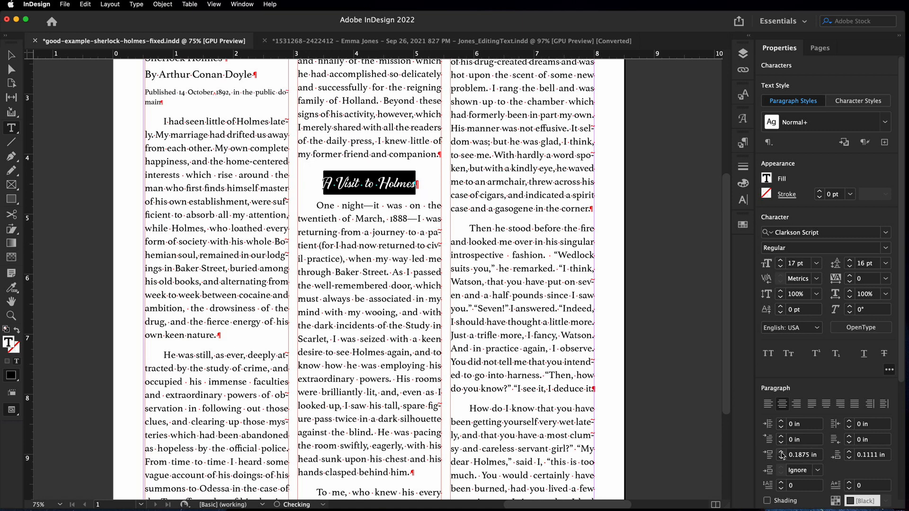
{"action": "left_click", "coordinate": [780, 452]}
{"action": "left_click", "coordinate": [781, 453]}
{"action": "left_click", "coordinate": [440, 324]}
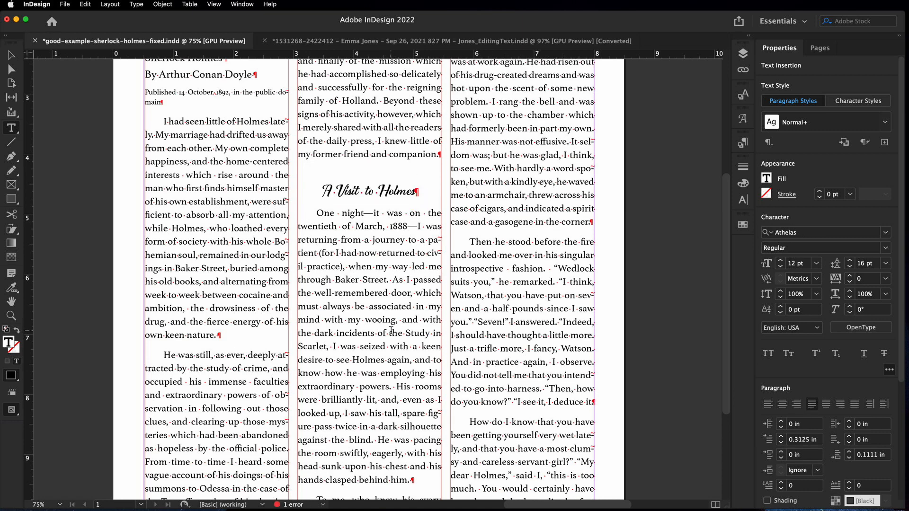
Step: Review the three-column layout at 50% zoom, then leave text editing and deselect the middle text frame
{"action": "scroll", "coordinate": [398, 325], "scroll_direction": "up", "scroll_amount": 5}
{"action": "scroll", "coordinate": [395, 327], "scroll_direction": "down", "scroll_amount": 4}
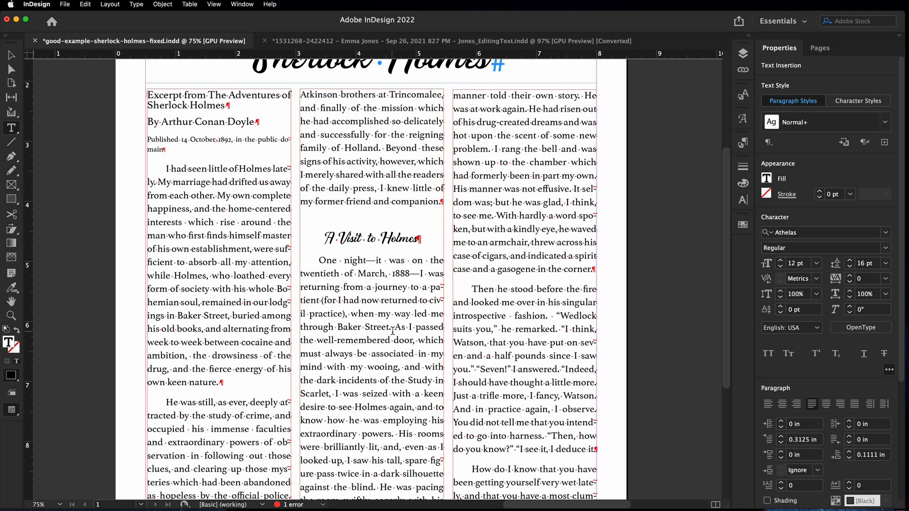
{"action": "key", "text": "super+minus"}
{"action": "scroll", "coordinate": [417, 294], "scroll_direction": "up", "scroll_amount": 3}
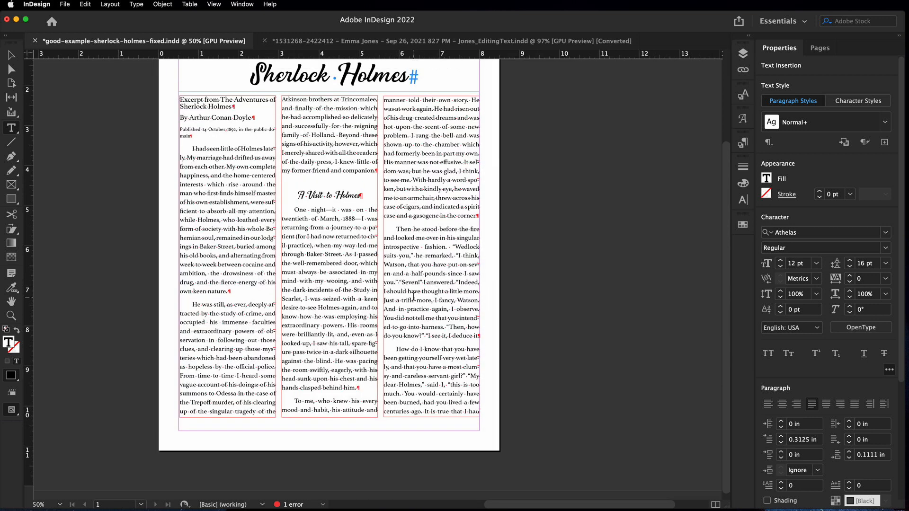
{"action": "left_click", "coordinate": [339, 242]}
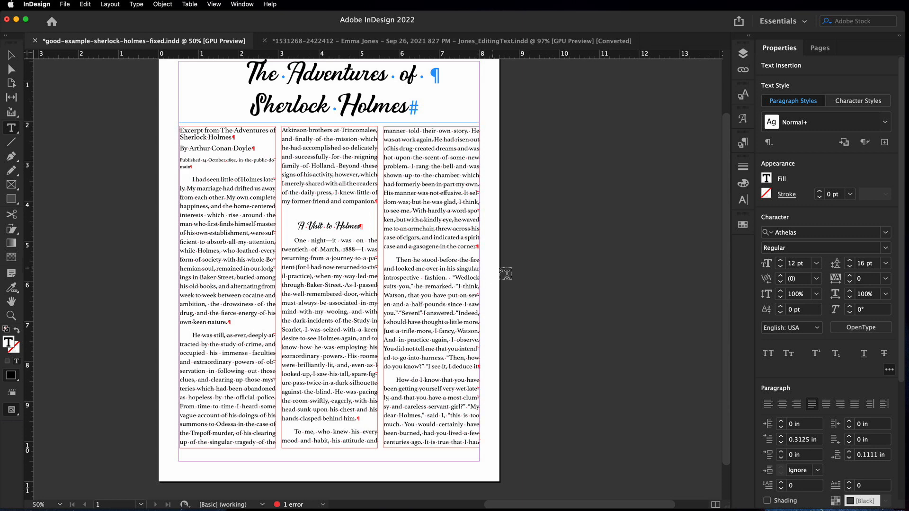
{"action": "scroll", "coordinate": [505, 273], "scroll_direction": "up", "scroll_amount": 3}
{"action": "key", "text": "Escape"}
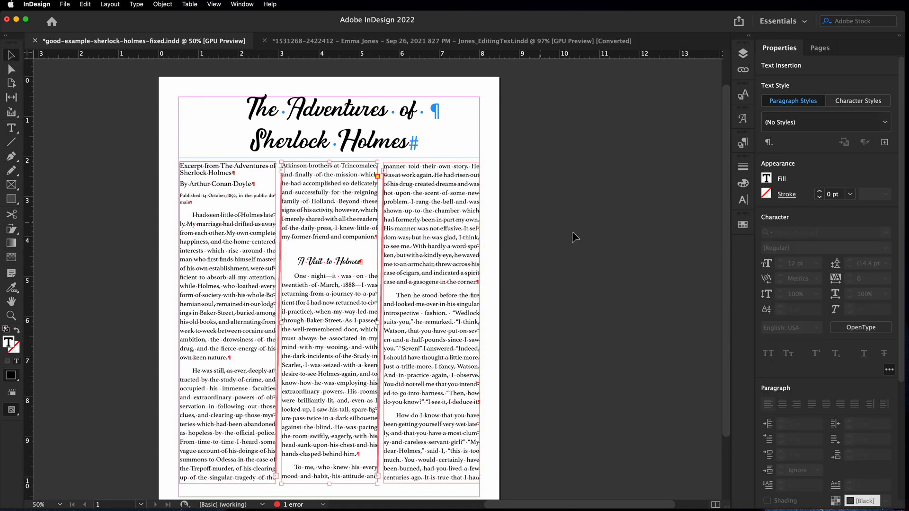
{"action": "left_click", "coordinate": [560, 229]}
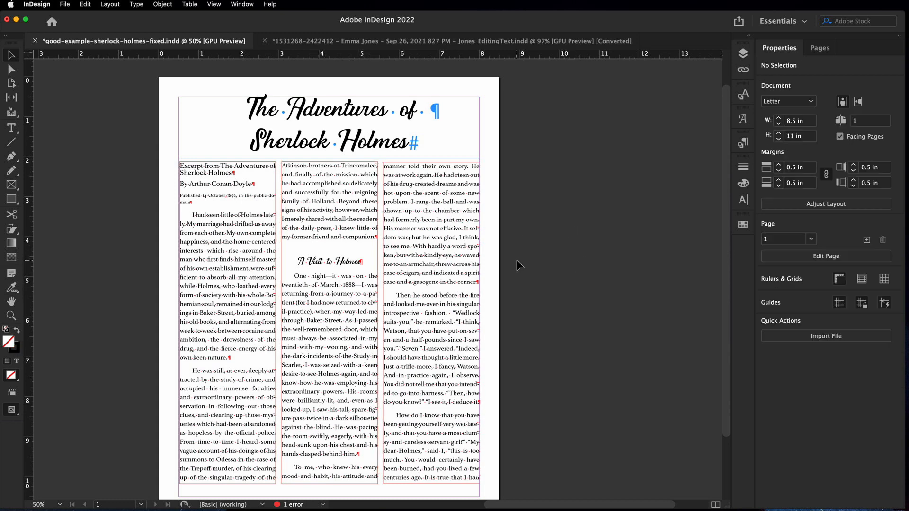
Step: Compare the page in Normal and Preview screen modes, finishing in Preview without guides, frame edges or hidden characters
{"action": "scroll", "coordinate": [517, 260], "scroll_direction": "down", "scroll_amount": 2}
{"action": "key", "text": "w"}
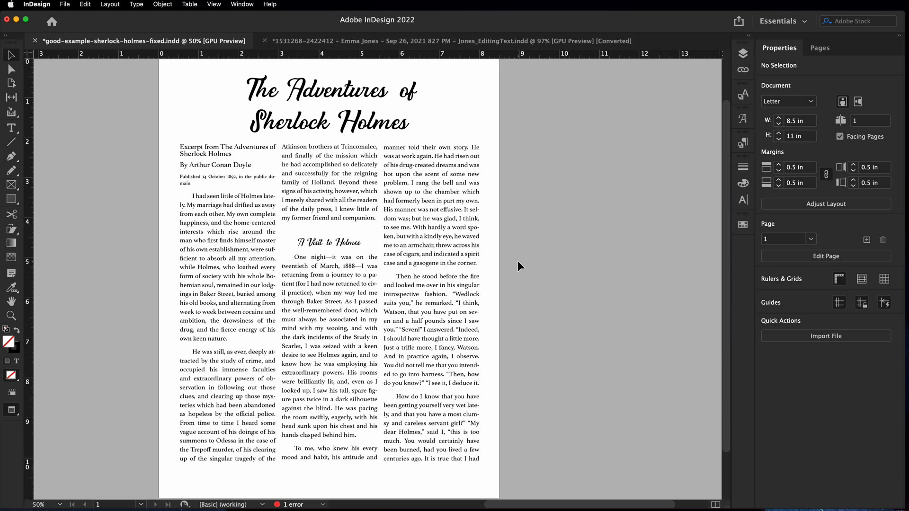
{"action": "key", "text": "w"}
{"action": "key", "text": "w"}
{"action": "key", "text": "w"}
{"action": "key", "text": "w"}
{"action": "key", "text": "w"}
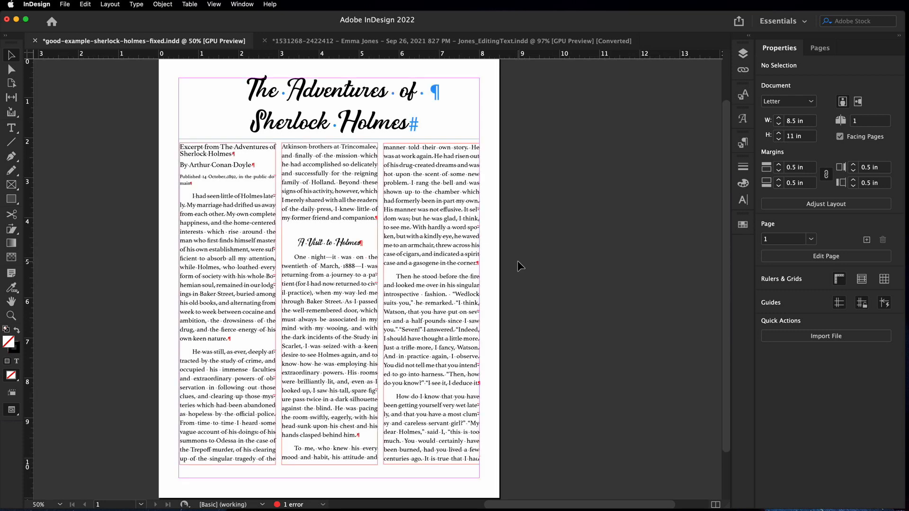
{"action": "key", "text": "w"}
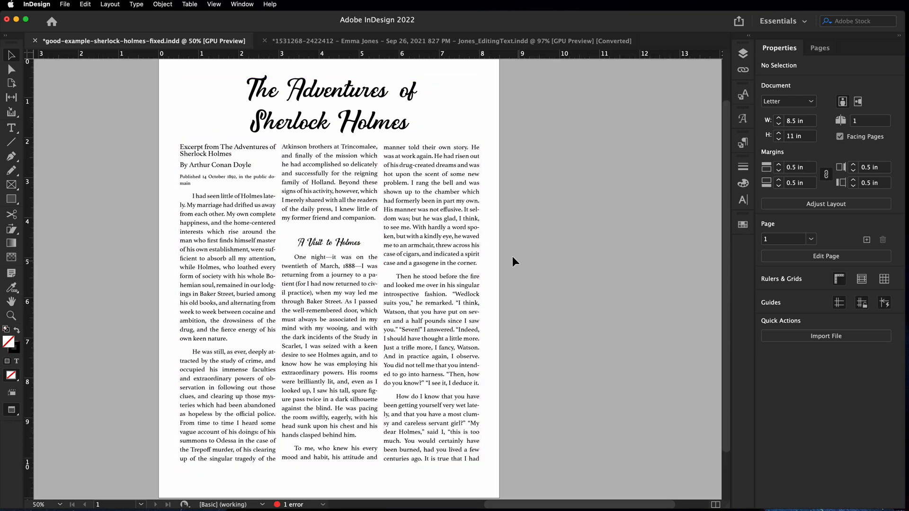